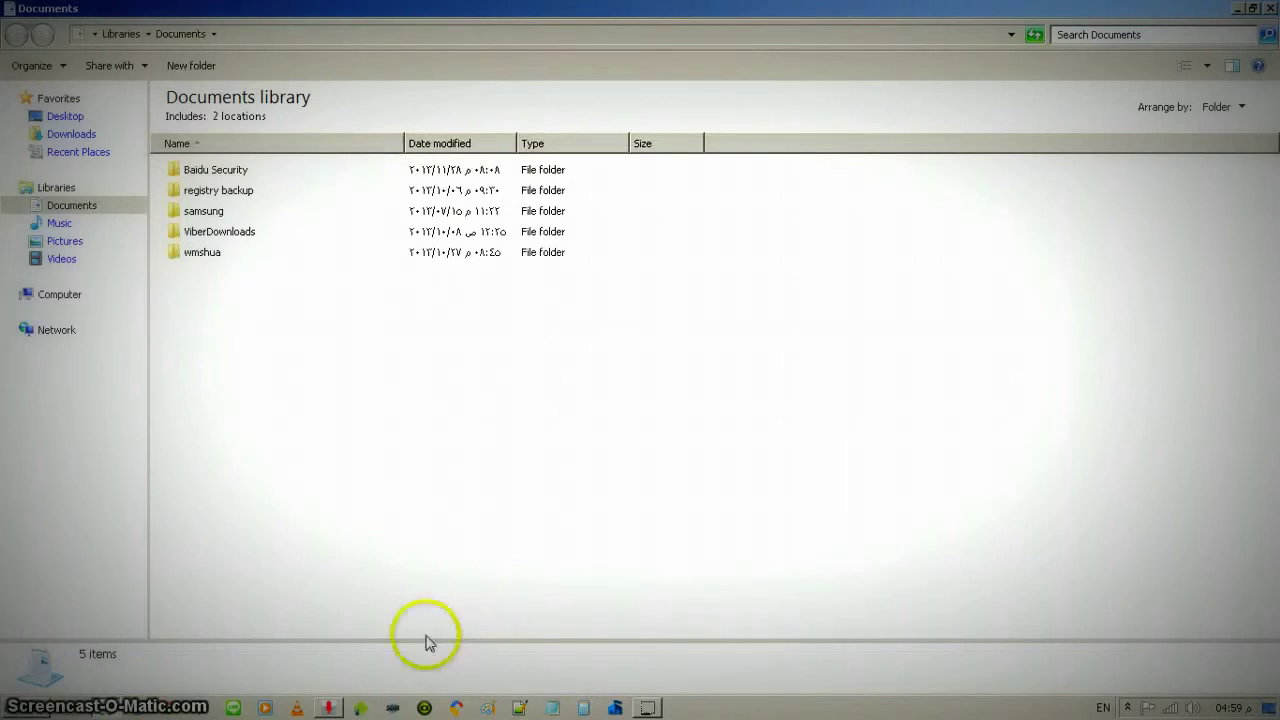
pyautogui.click(30, 700)
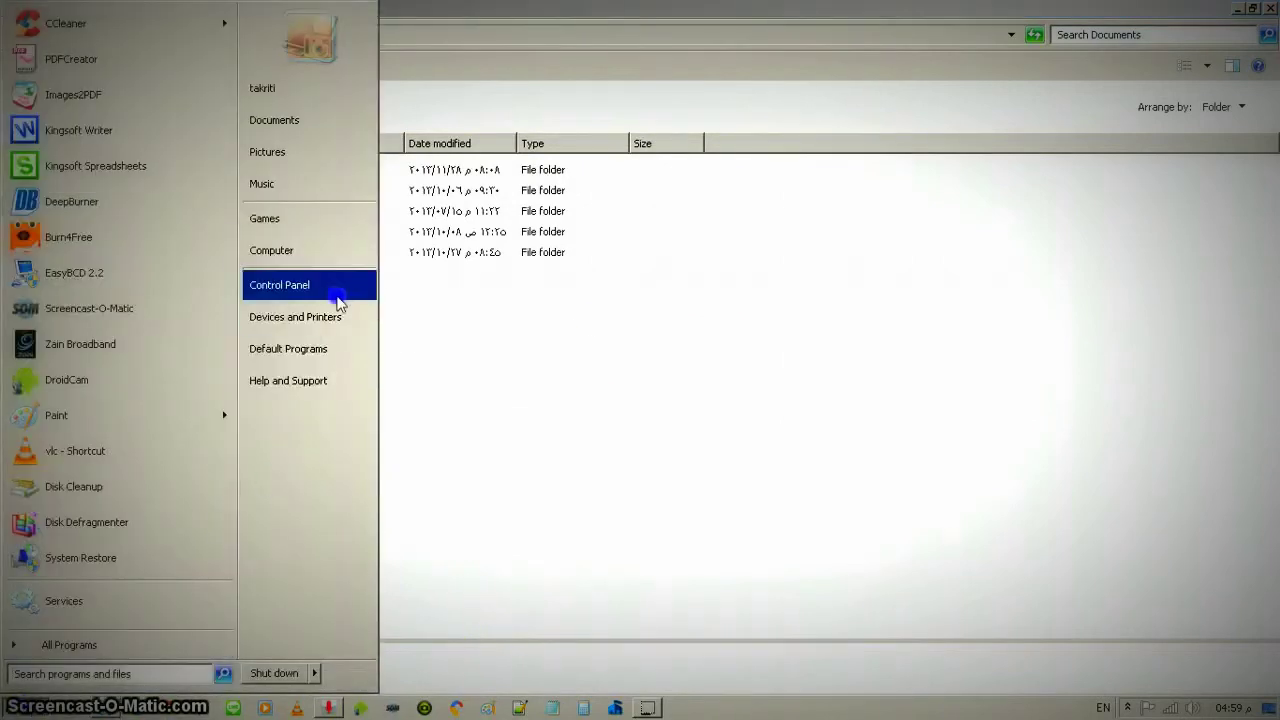
pyautogui.click(445, 298)
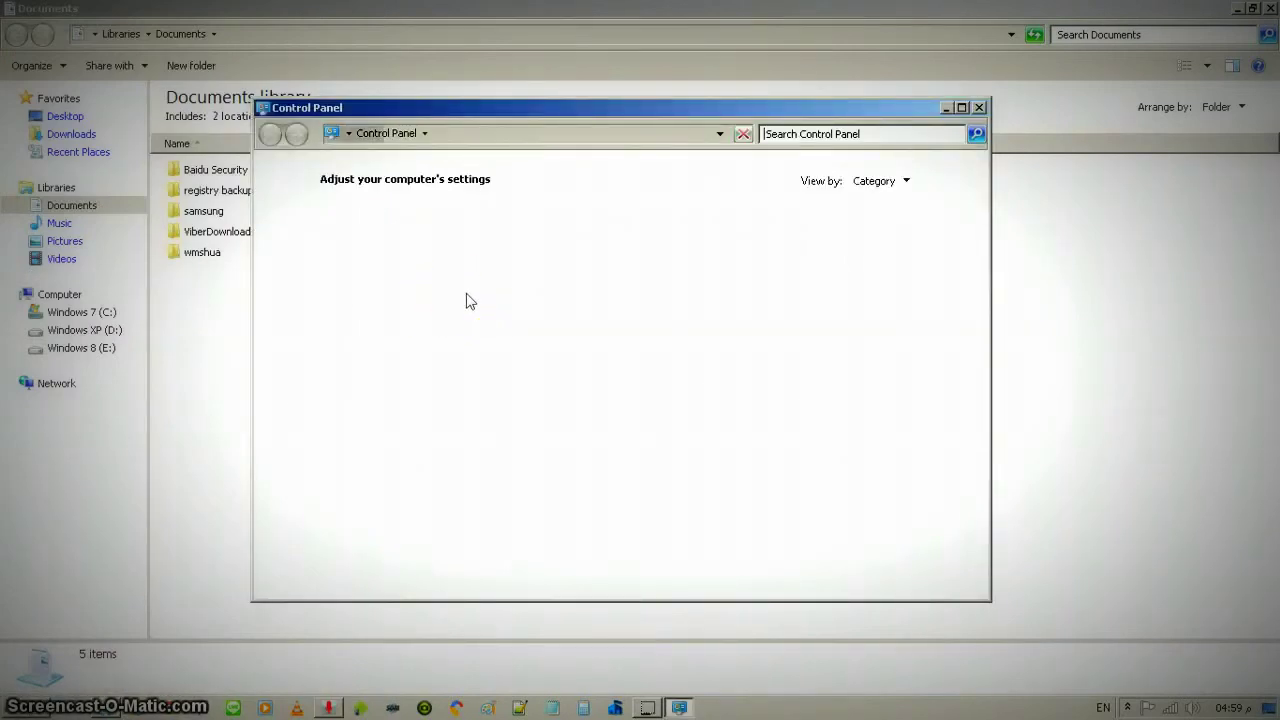
pyautogui.click(978, 107)
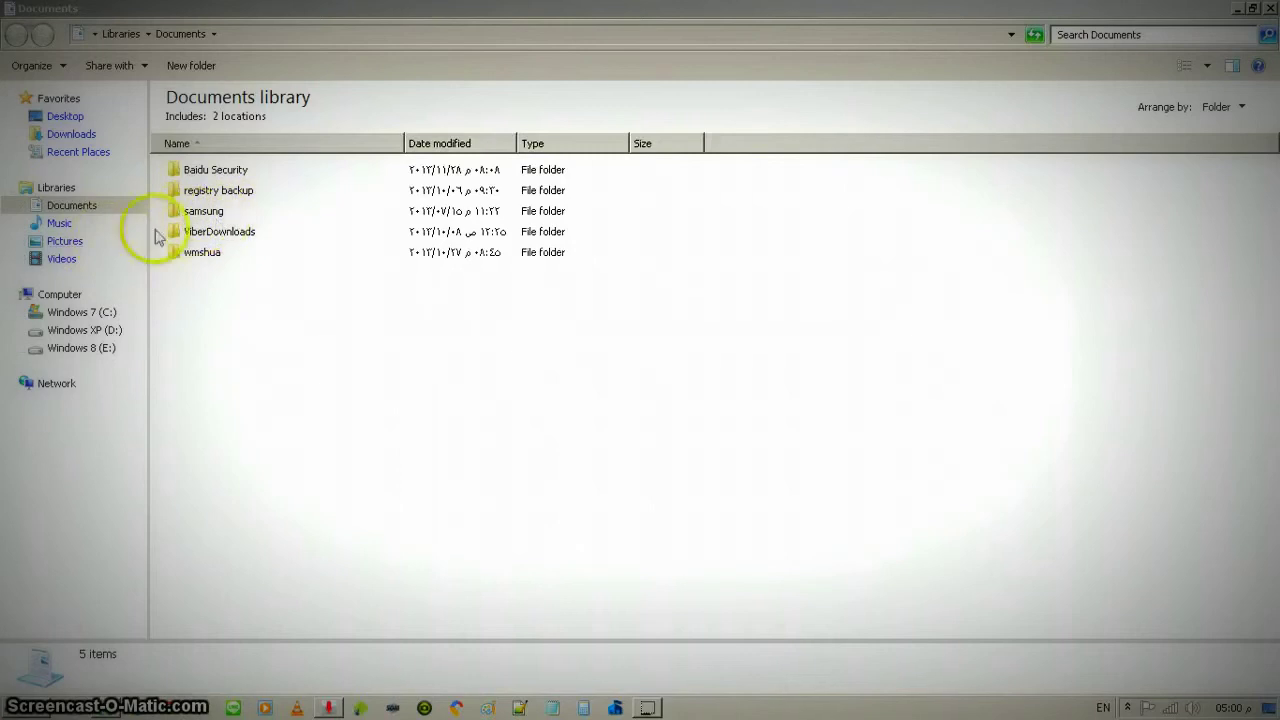
# Launch Open 7 Activator from the Downloads folder and minimize the folder window
pyautogui.click(70, 134)
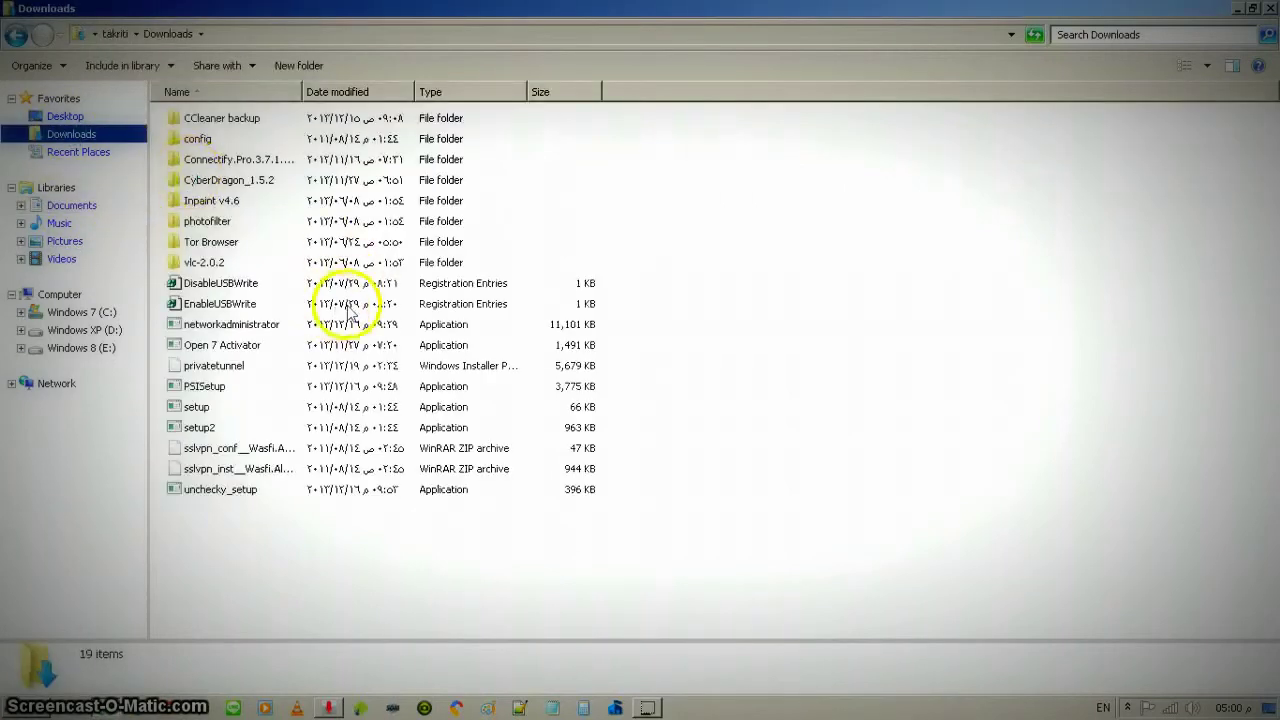
pyautogui.click(220, 350)
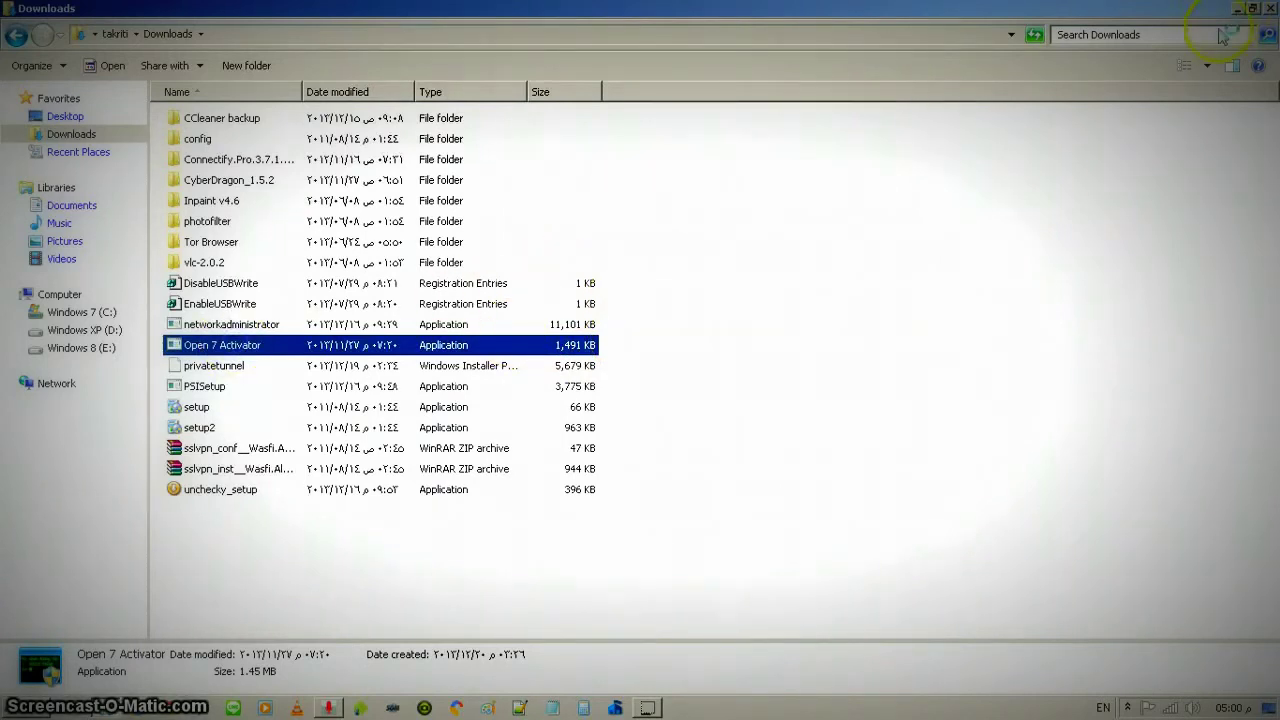
pyautogui.press('Return')
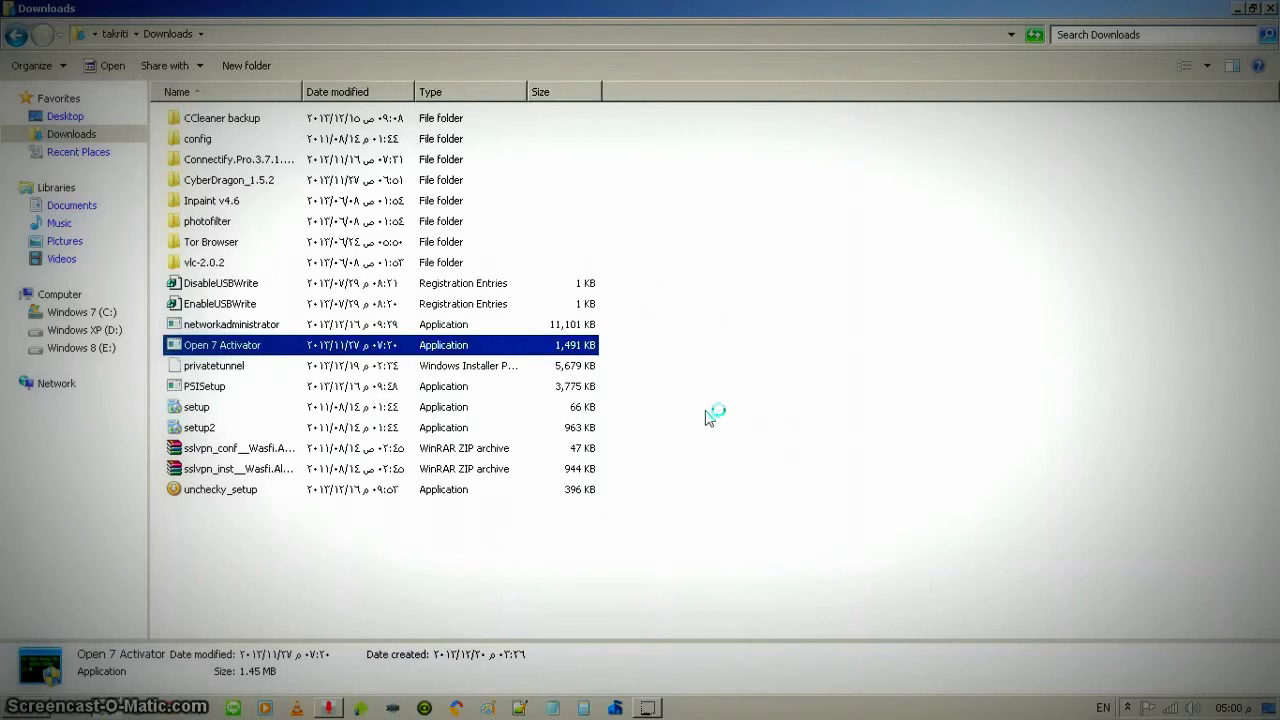
pyautogui.click(891, 129)
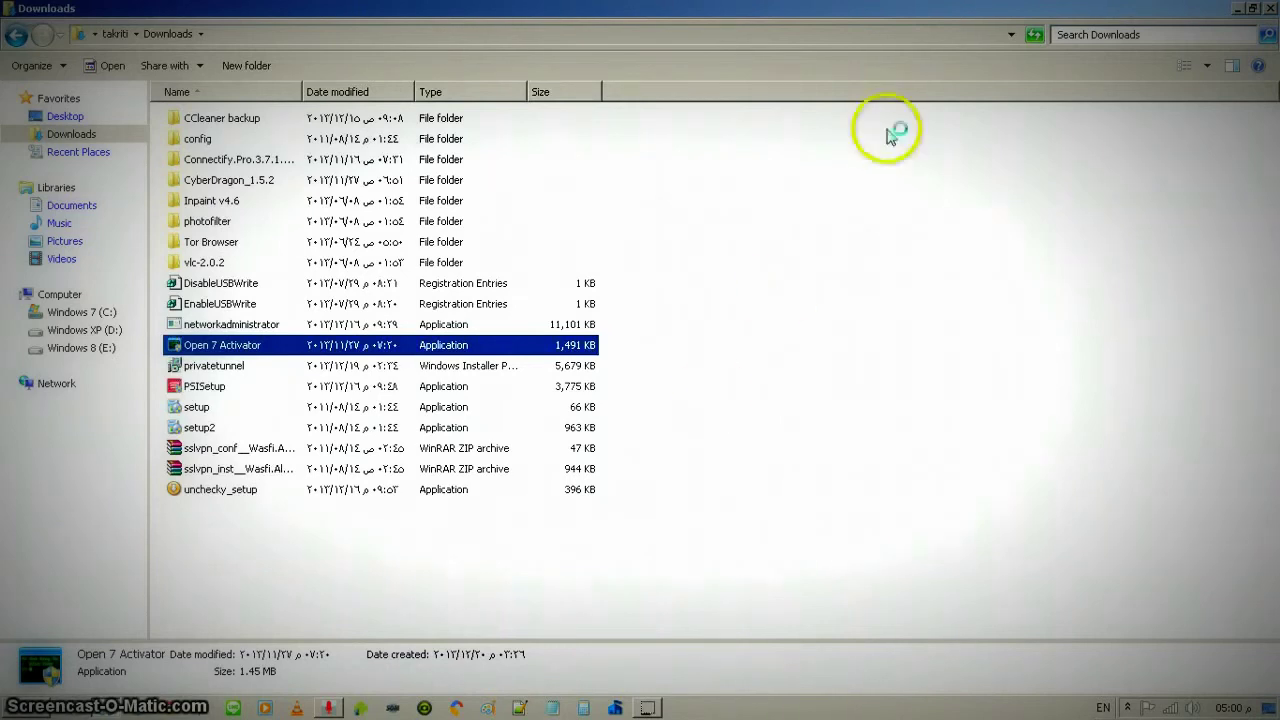
pyautogui.click(1240, 11)
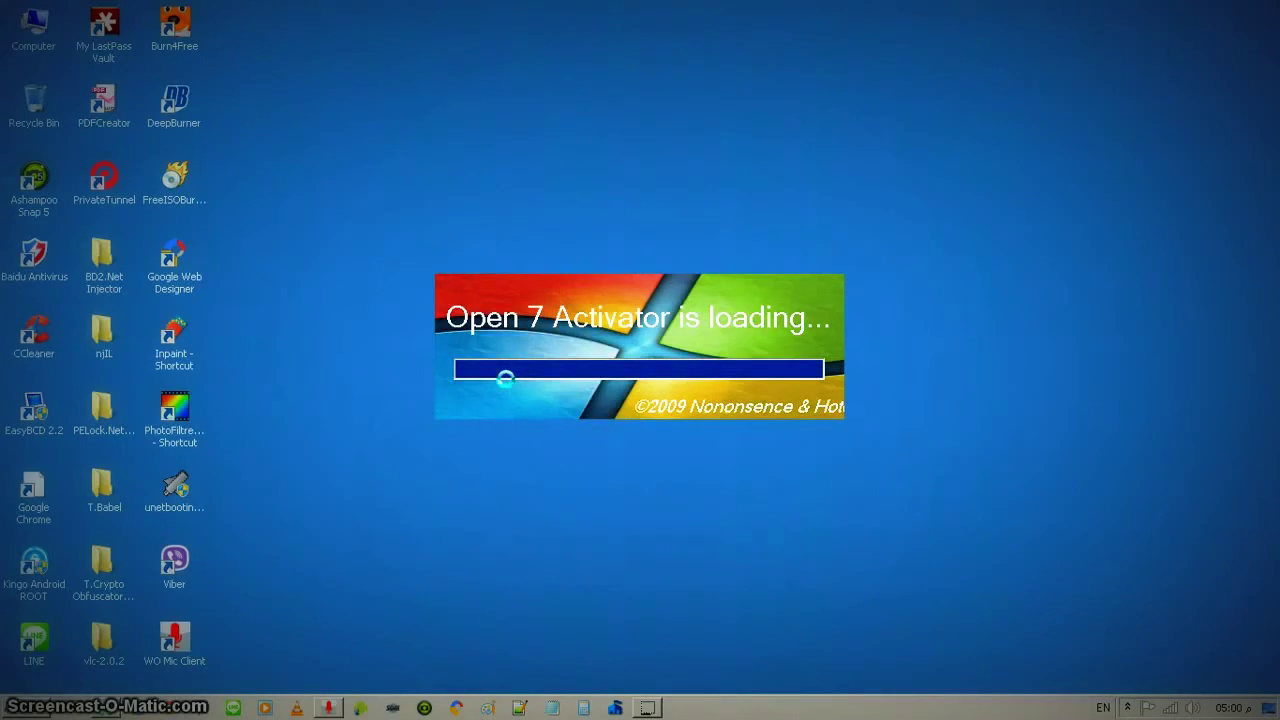
# Exit Baidu Antivirus from its hidden notification icon and confirm quitting it
pyautogui.click(1128, 706)
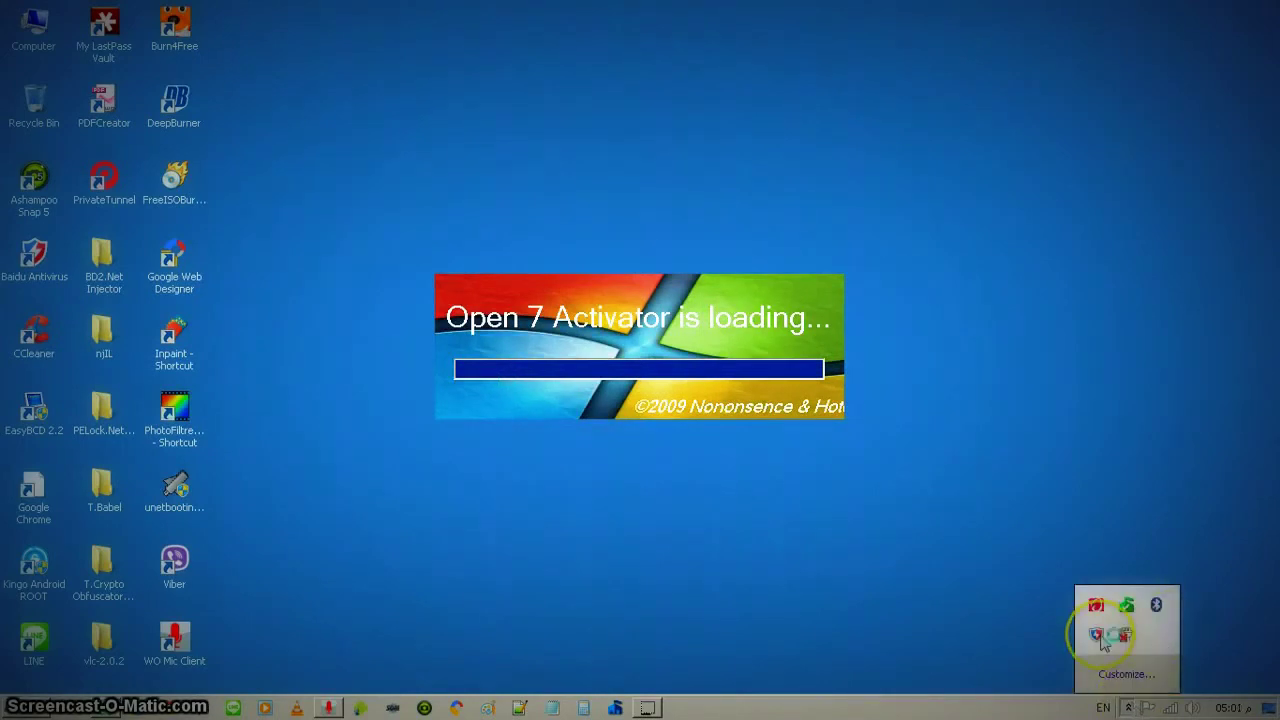
pyautogui.click(1097, 636)
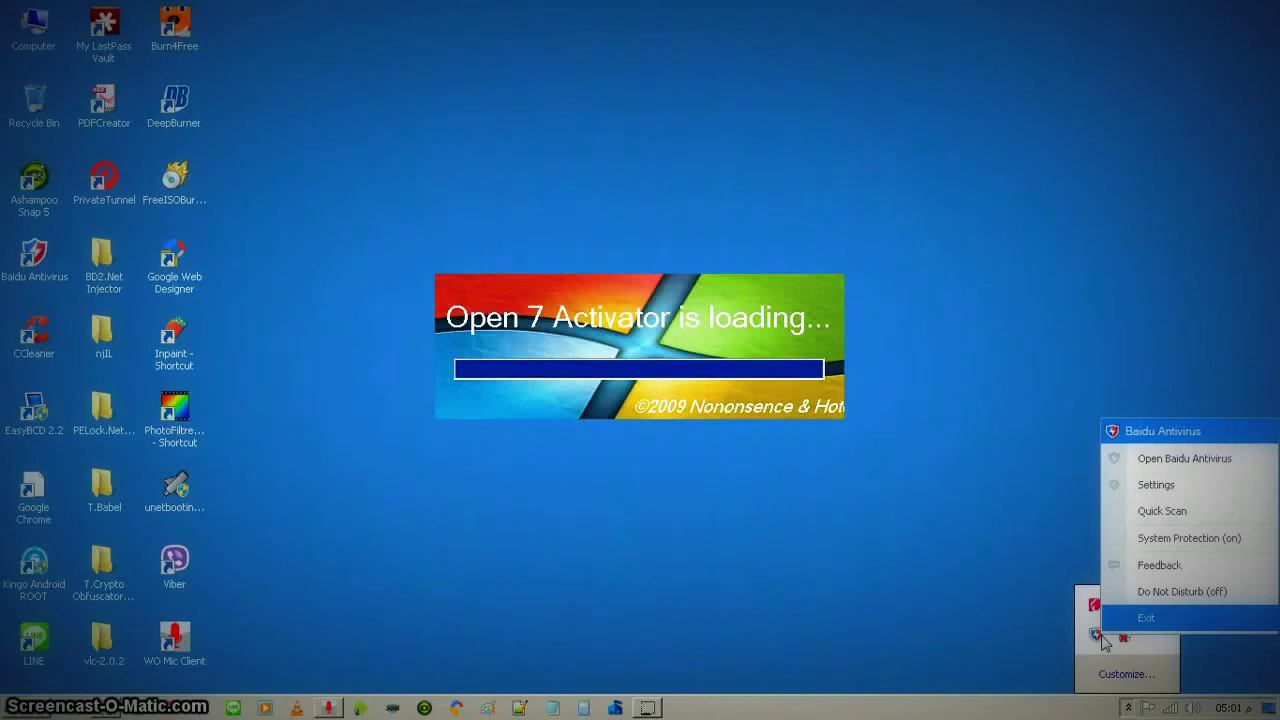
pyautogui.click(1125, 618)
pyautogui.click(1136, 619)
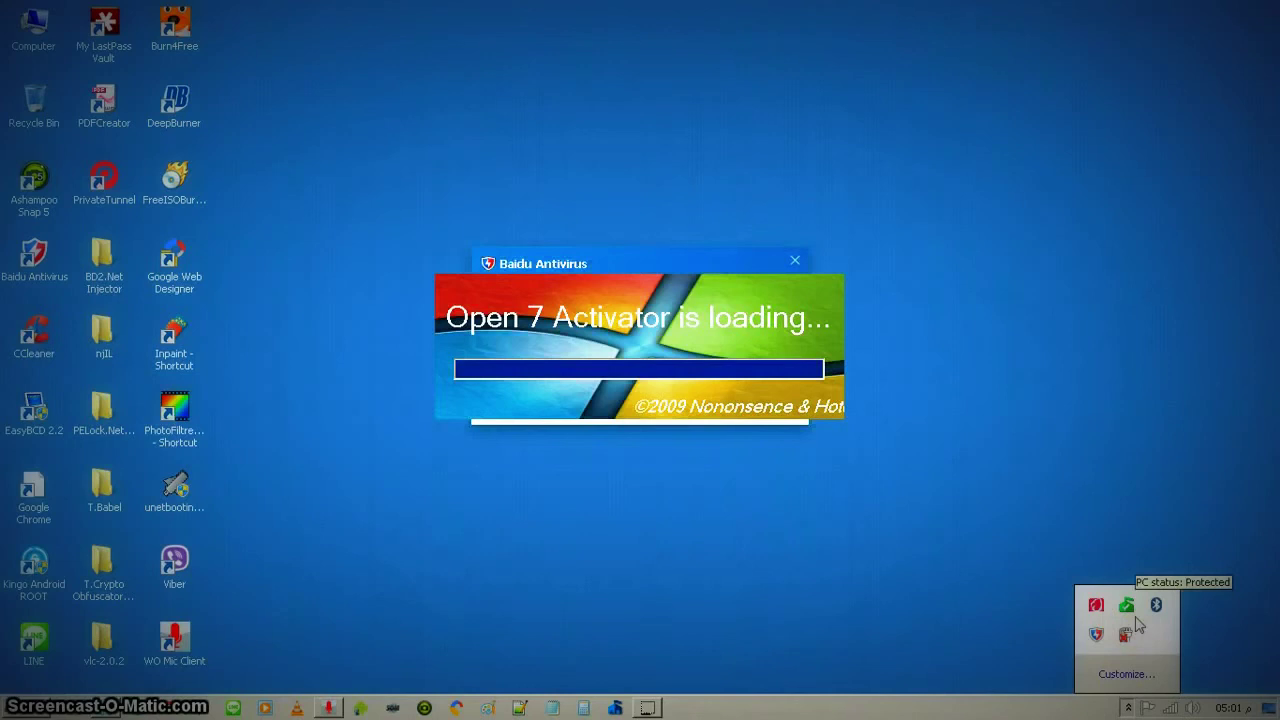
pyautogui.click(851, 364)
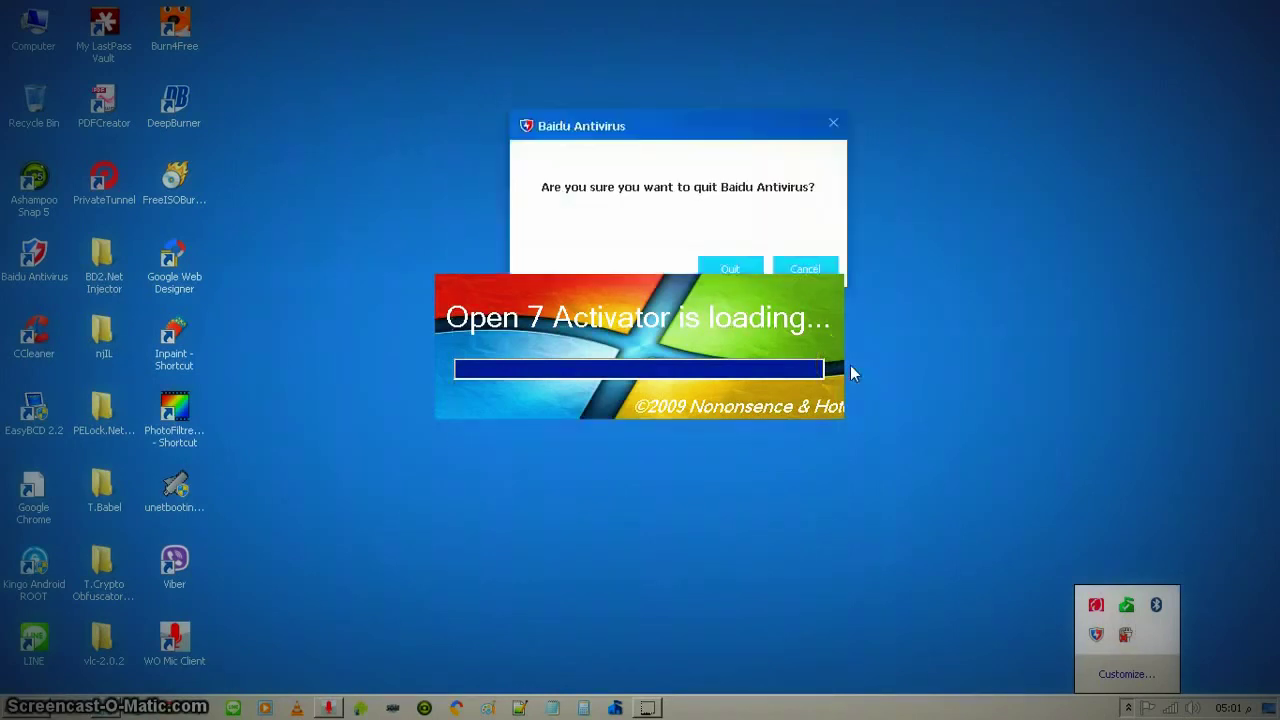
pyautogui.click(728, 266)
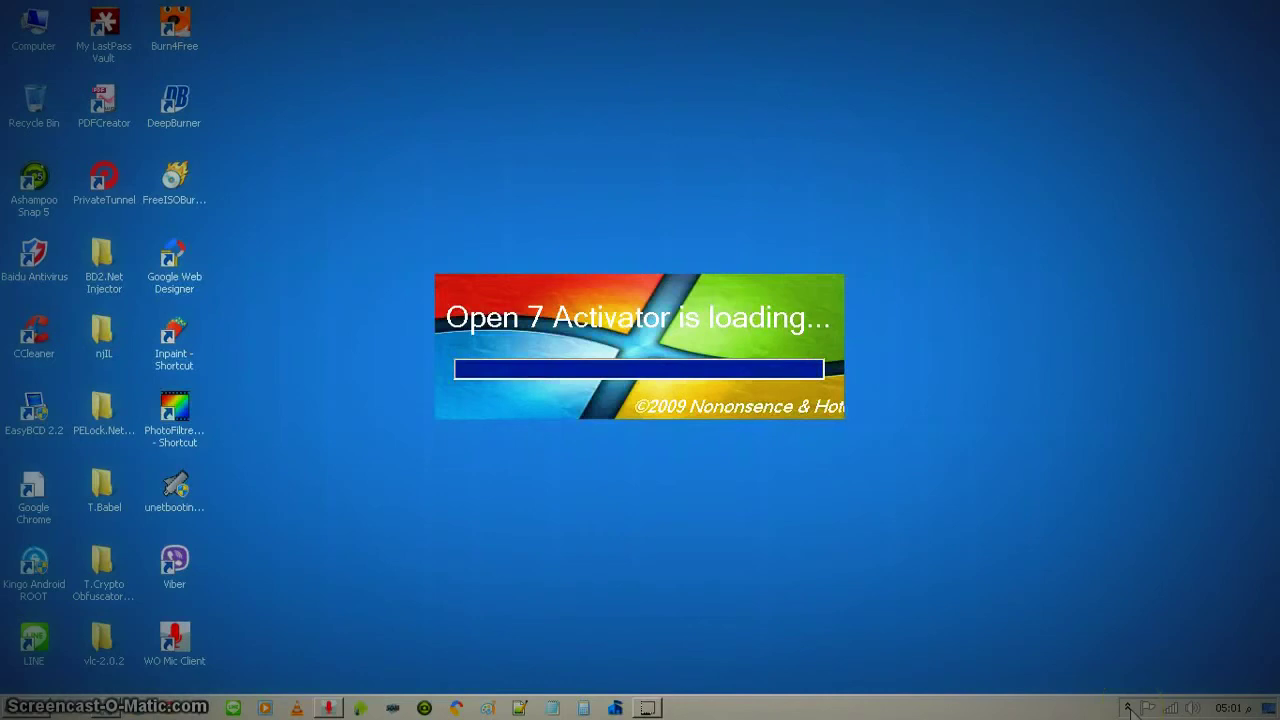
# Check the hidden notification icons for security programs that are still running
pyautogui.click(1128, 706)
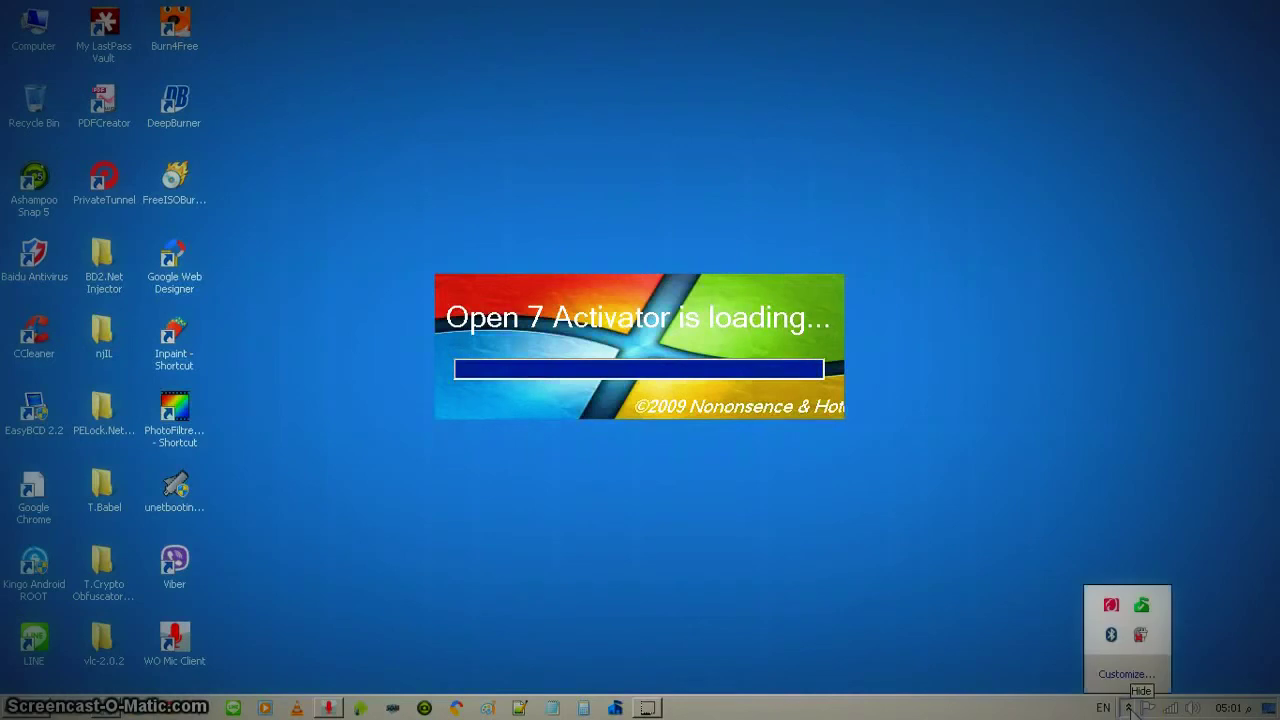
pyautogui.click(1200, 484)
pyautogui.click(1128, 706)
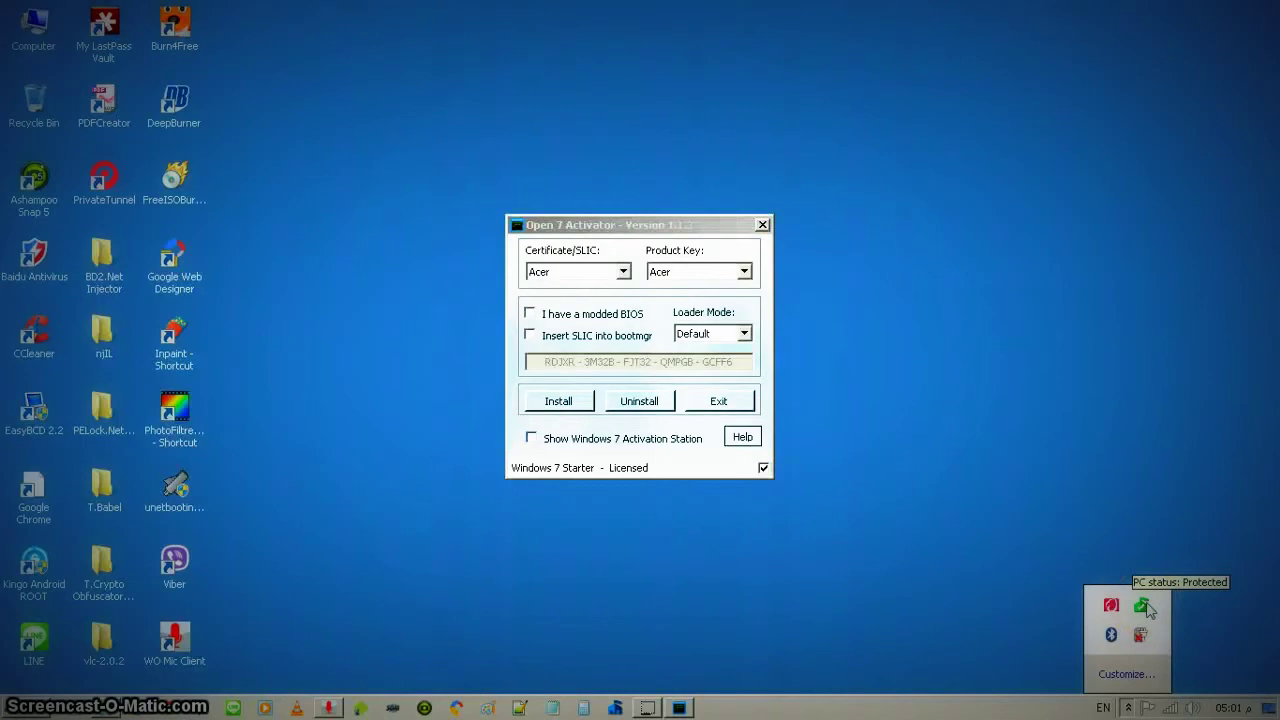
pyautogui.moveTo(1143, 606)
pyautogui.mouseDown()
pyautogui.moveTo(1051, 594)
pyautogui.moveTo(1141, 607)
pyautogui.mouseUp()
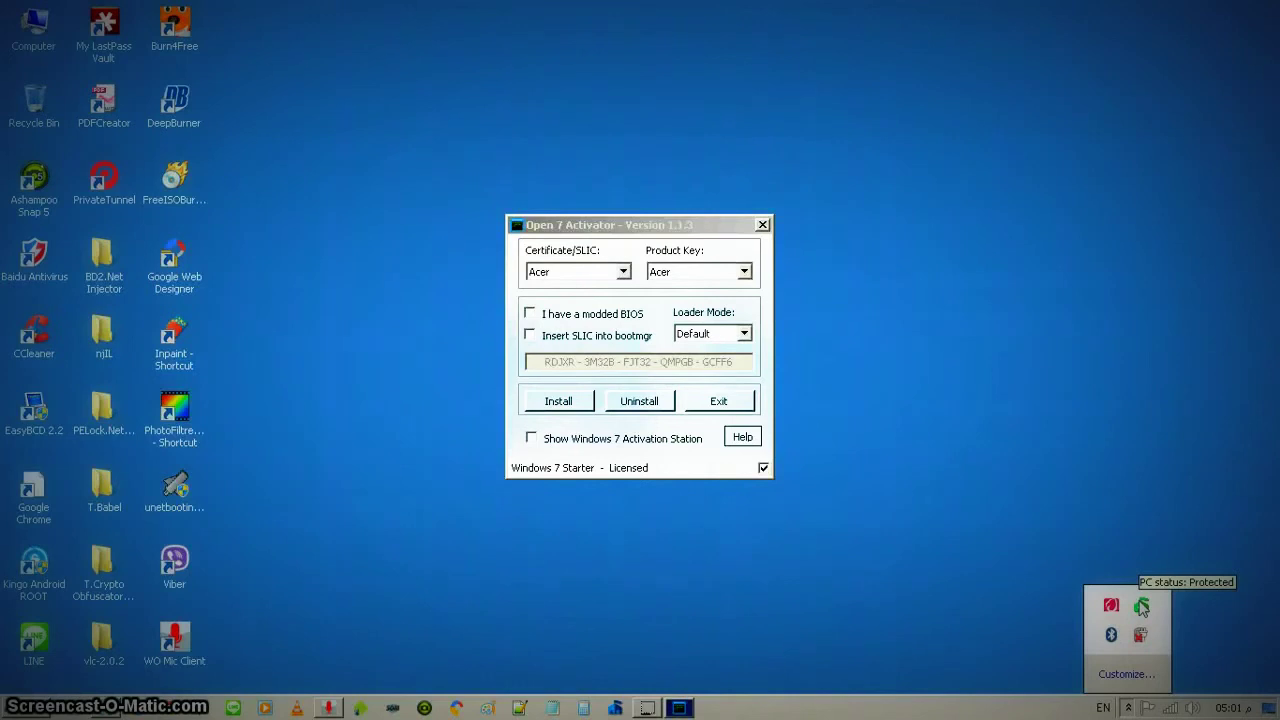
pyautogui.click(1202, 520)
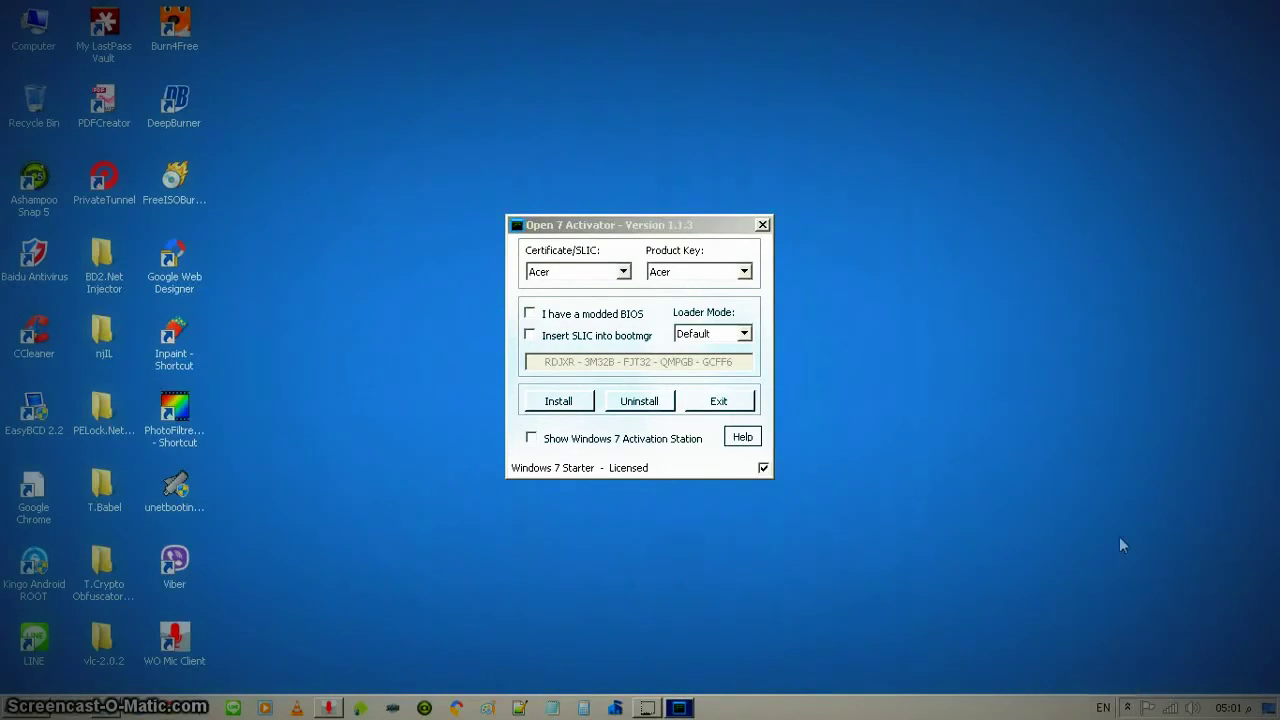
pyautogui.click(896, 489)
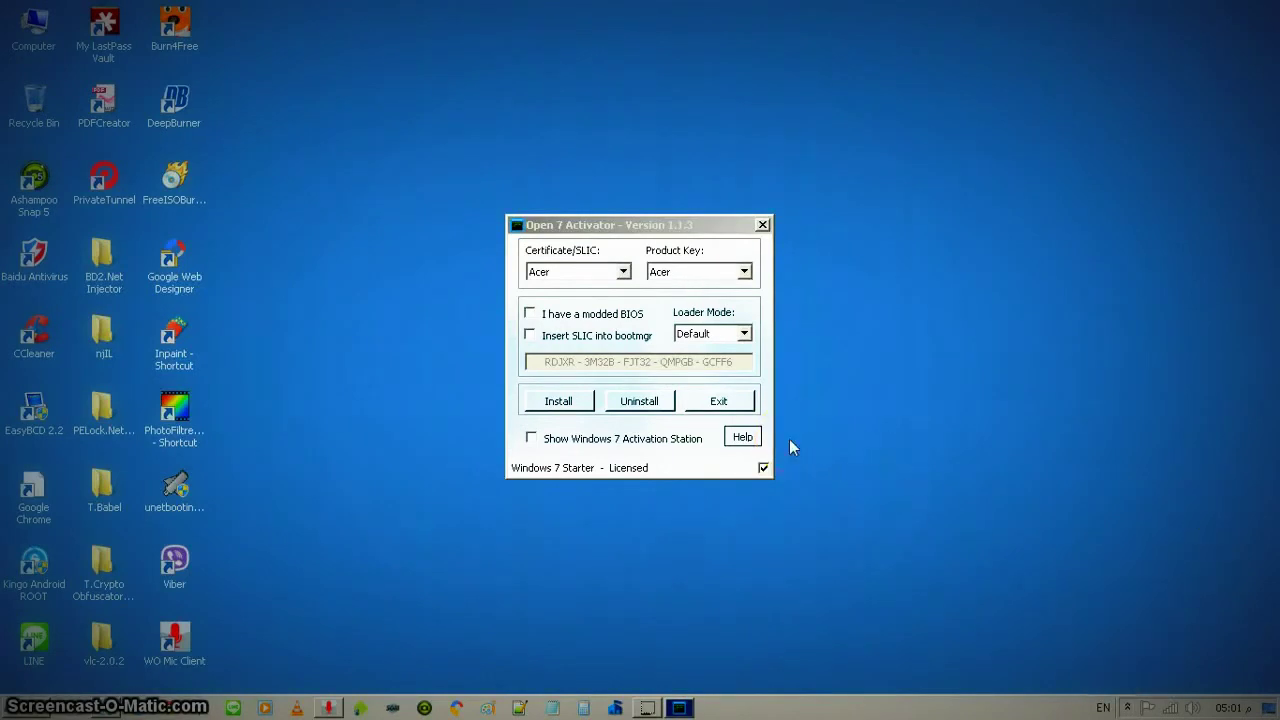
# Review the manufacturers offered for Certificate/SLIC and keep Acer
pyautogui.hotkey('alt', 'Down')
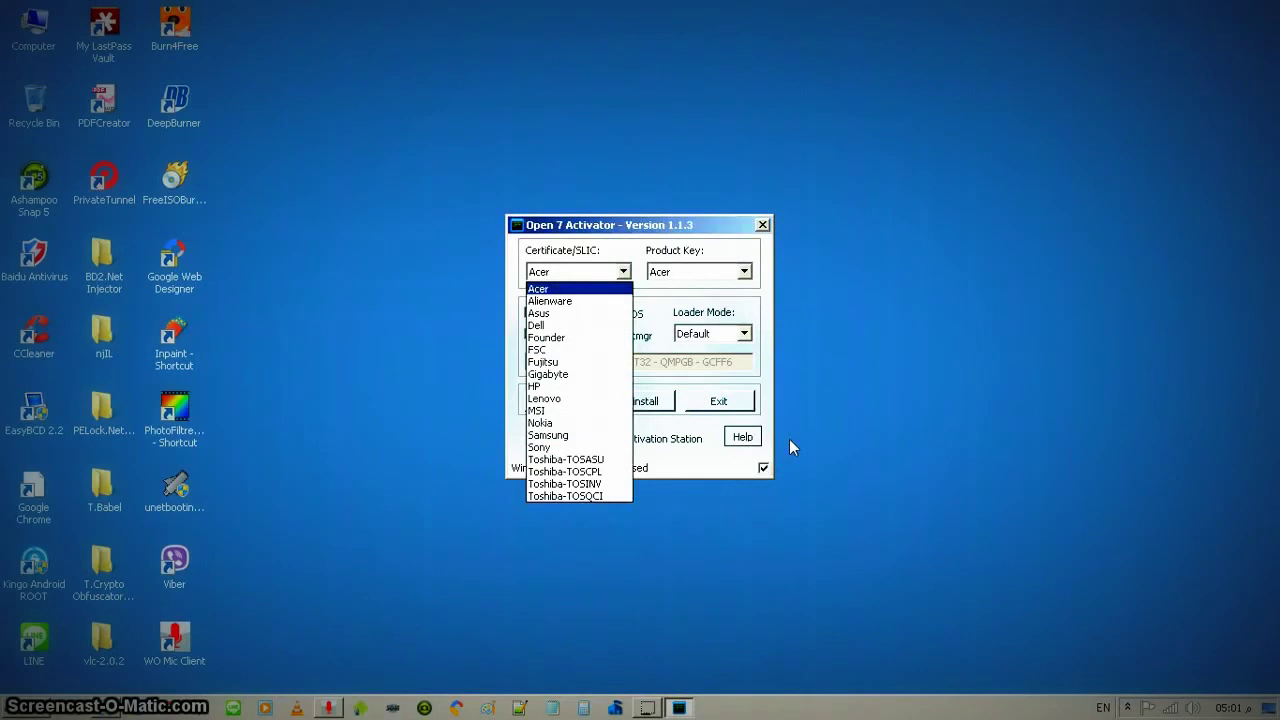
pyautogui.click(597, 290)
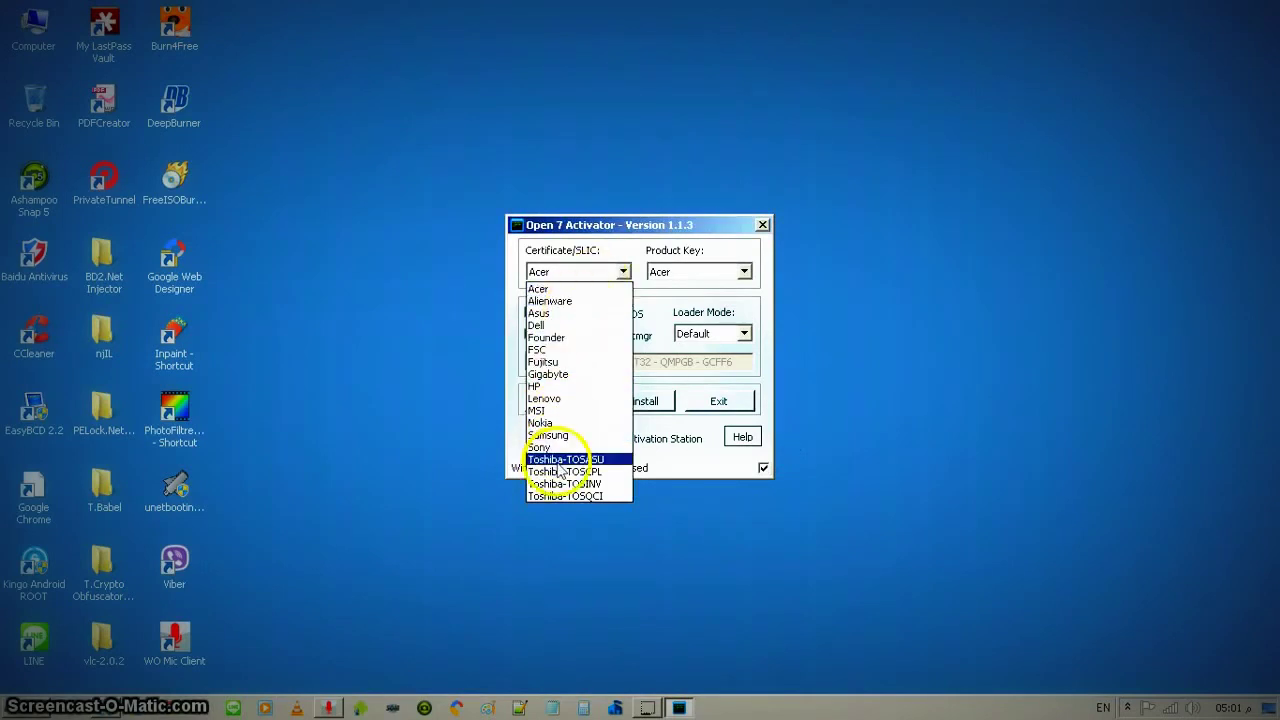
pyautogui.click(567, 289)
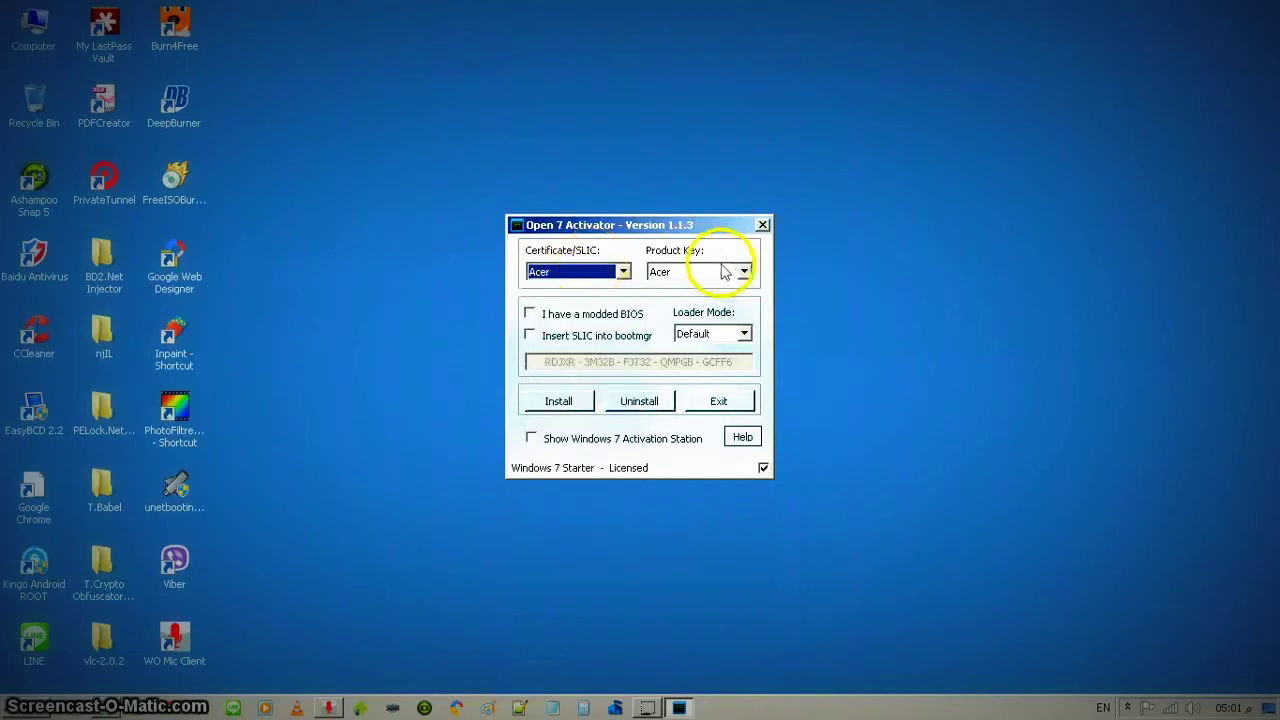
# Set both the Certificate/SLIC and the Product Key options to HP
pyautogui.click(606, 278)
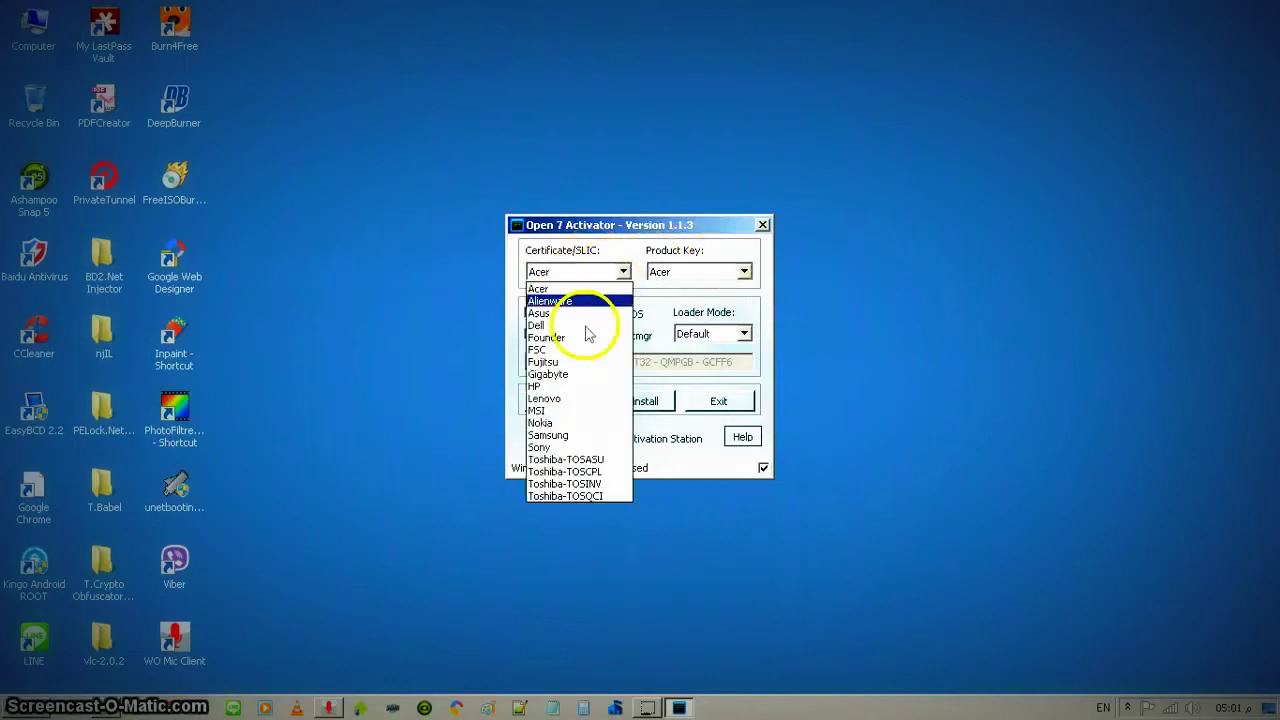
pyautogui.click(569, 381)
pyautogui.click(729, 270)
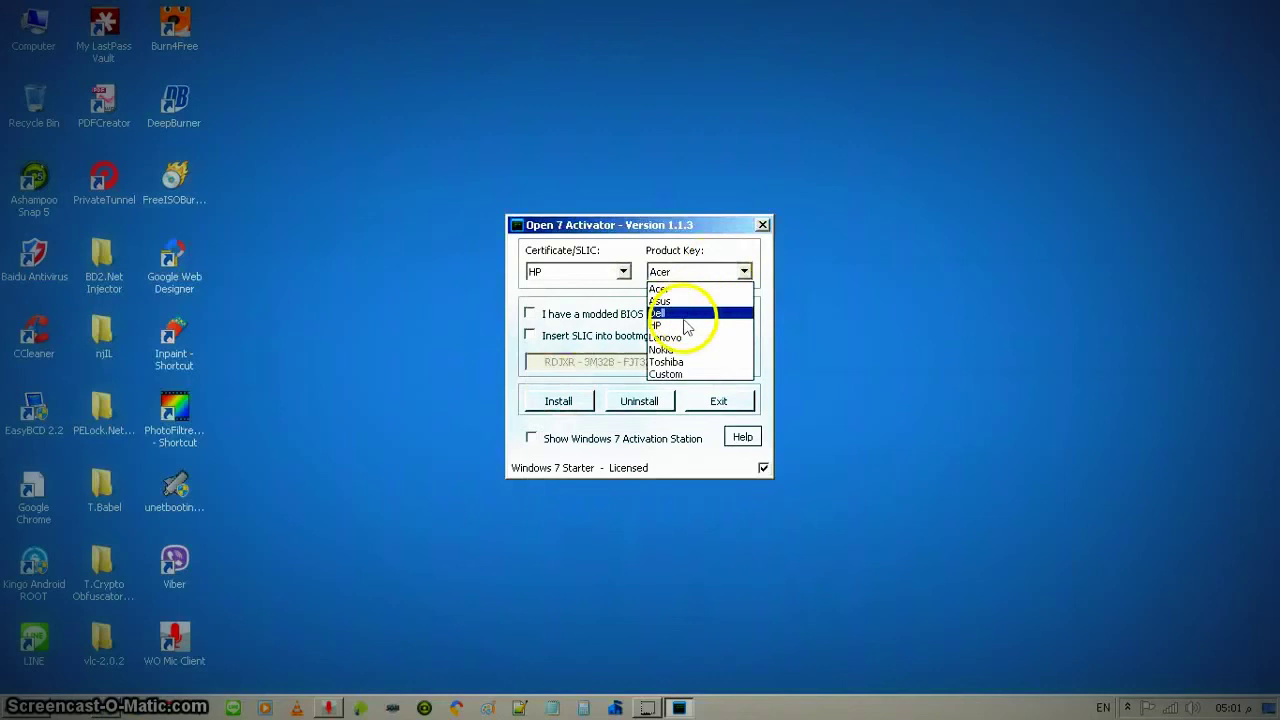
pyautogui.click(690, 314)
# Set the Certificate/SLIC to Toshiba-TOSASU and the Product Key option to Toshiba
pyautogui.click(592, 277)
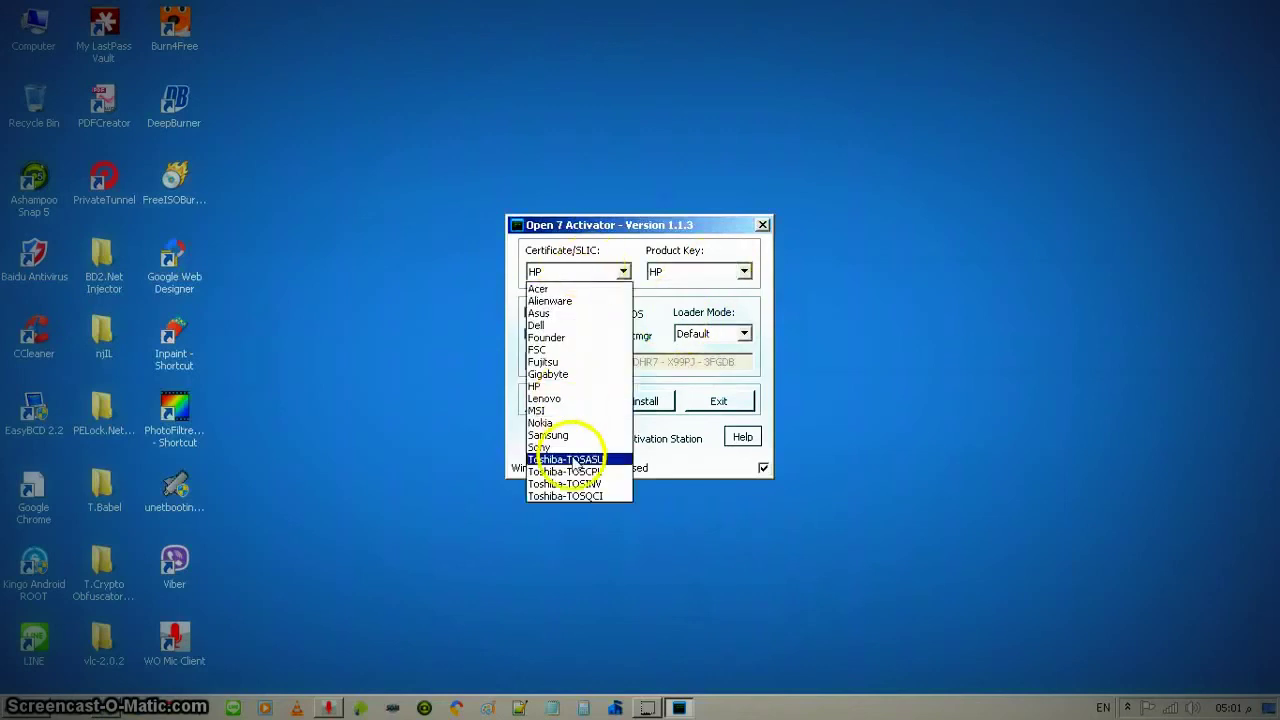
pyautogui.click(572, 457)
pyautogui.click(714, 270)
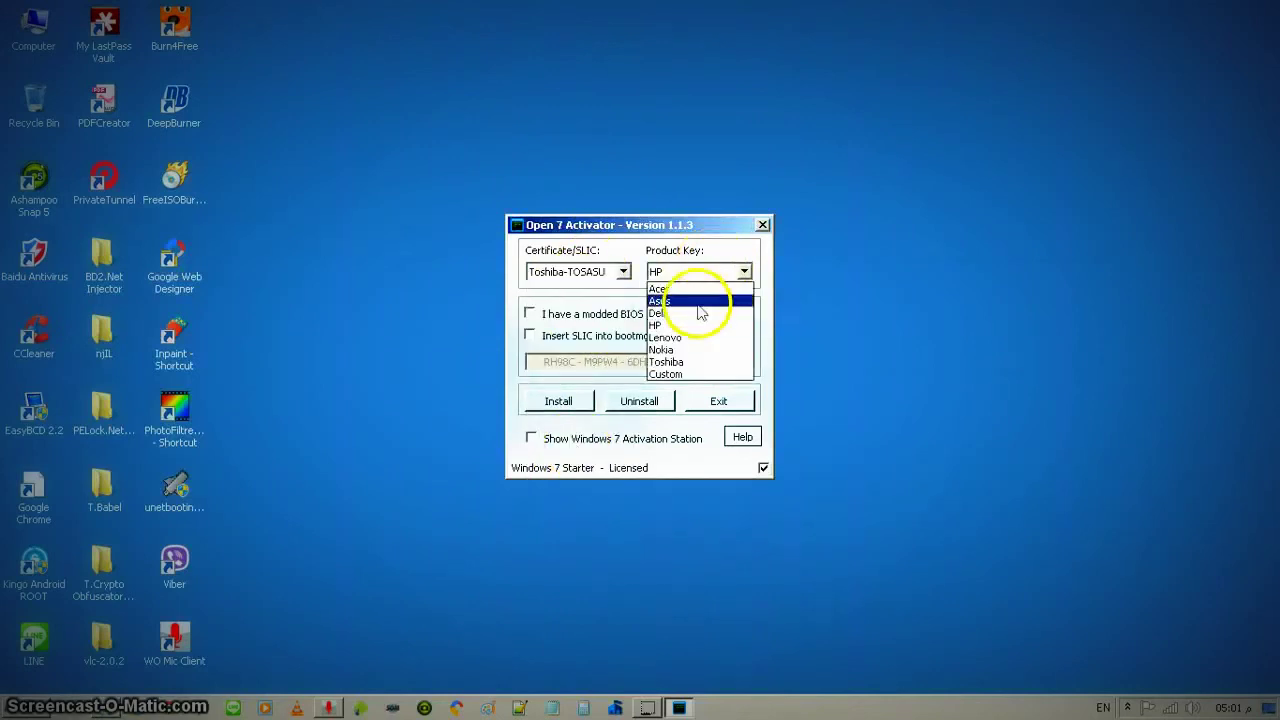
pyautogui.click(665, 357)
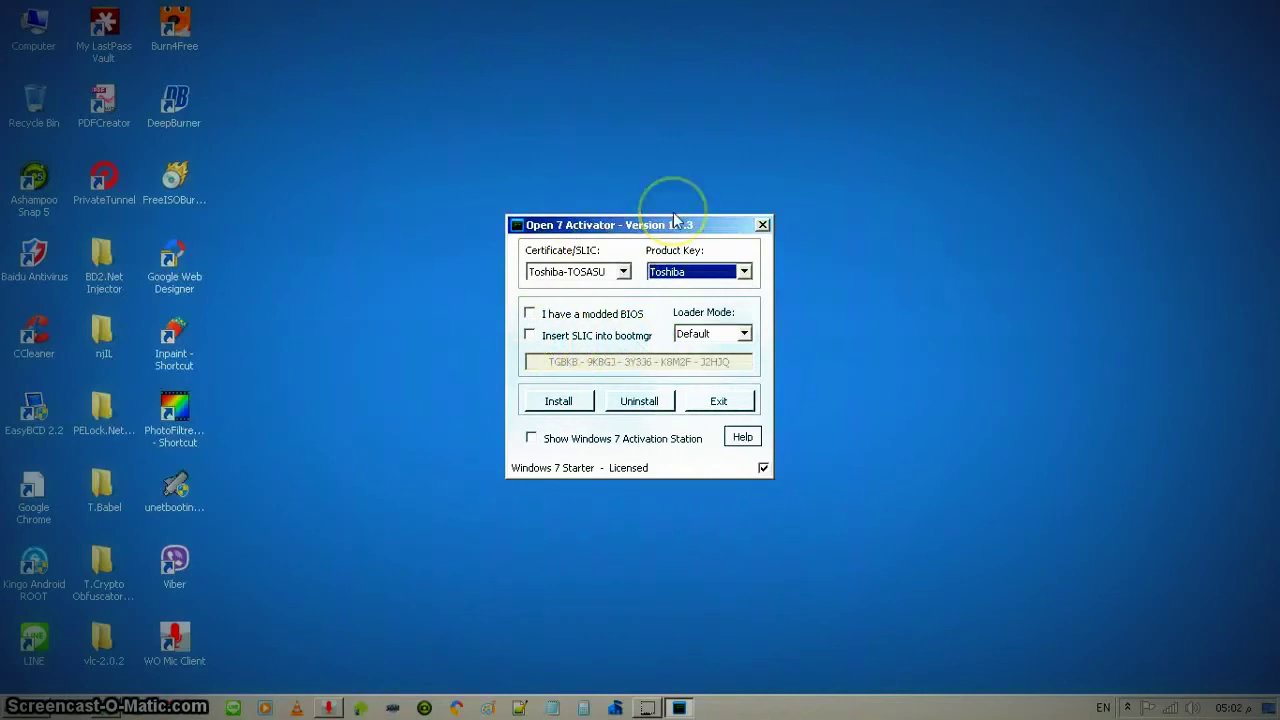
# Set the Certificate/SLIC to Acer, keep the Default loader mode, and close the activator without installing
pyautogui.click(600, 271)
pyautogui.press('Return')
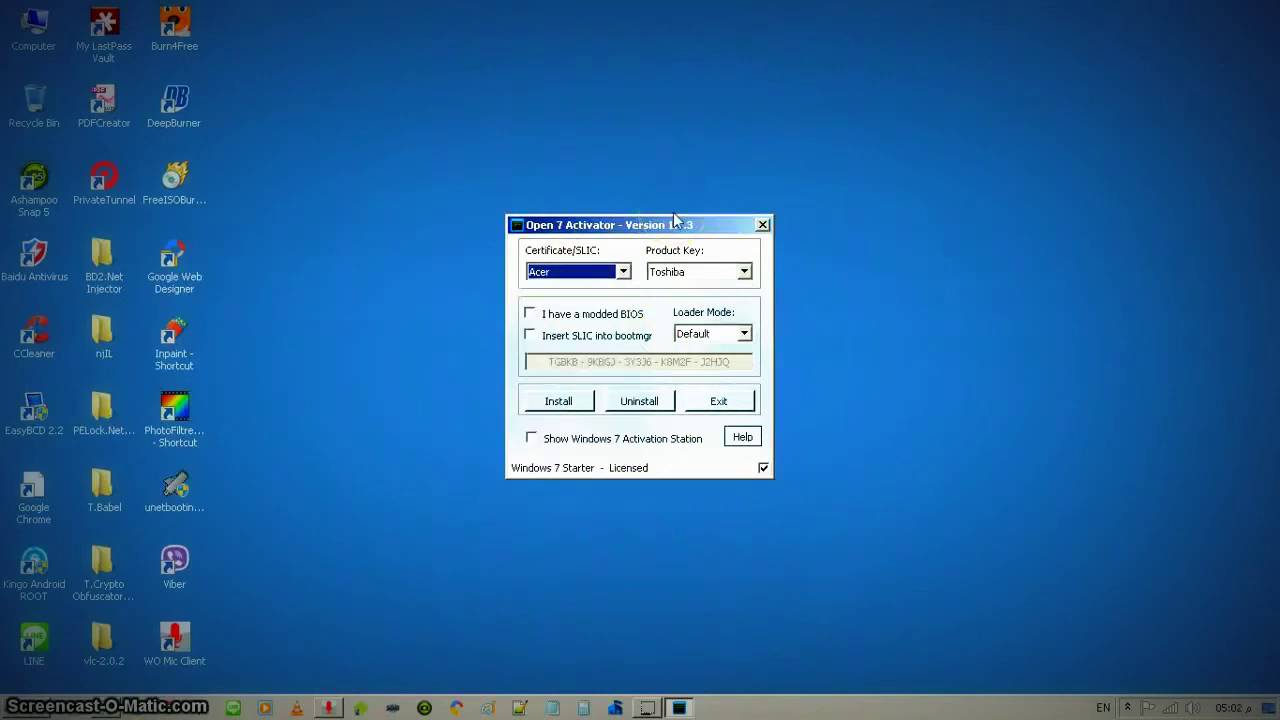
pyautogui.click(745, 333)
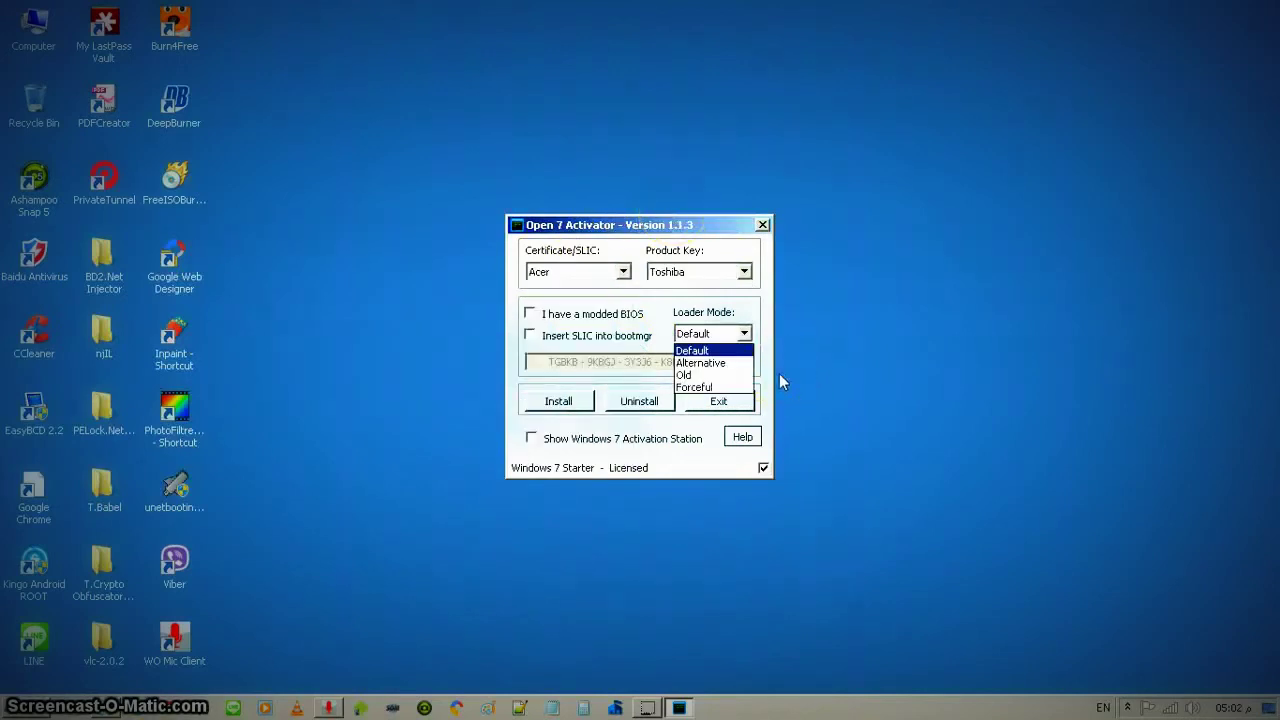
pyautogui.press('Return')
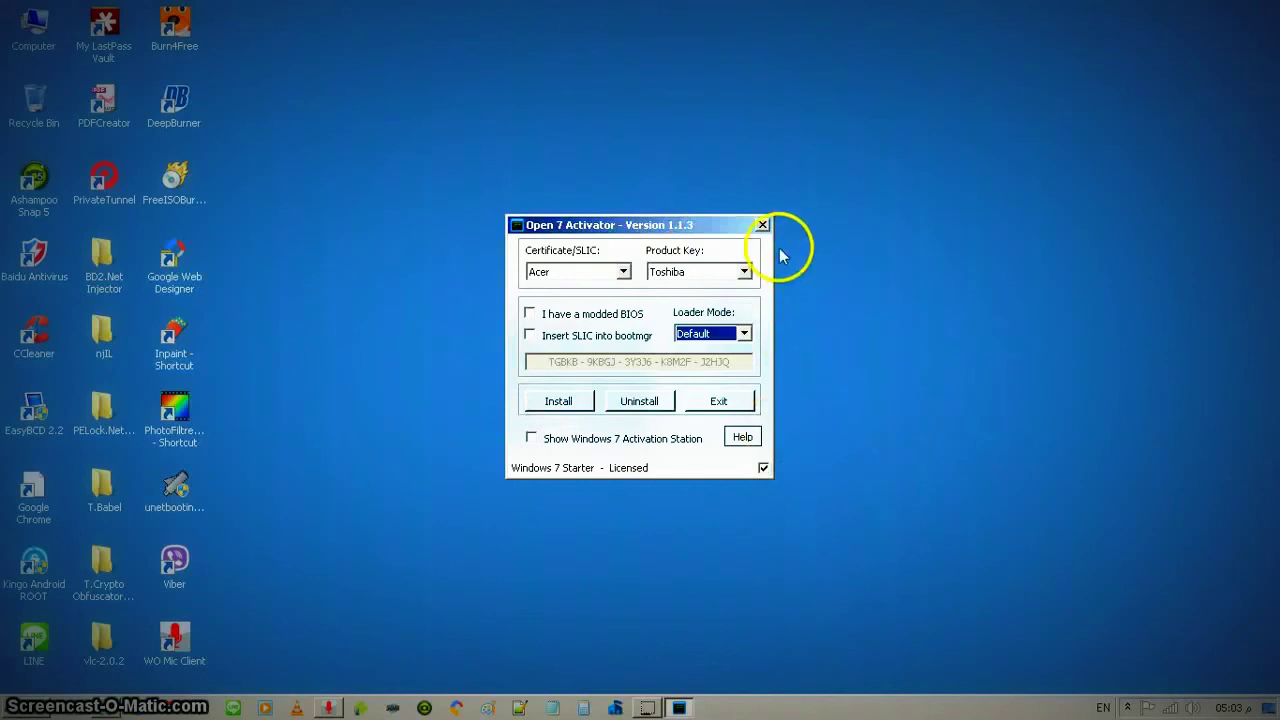
pyautogui.click(762, 224)
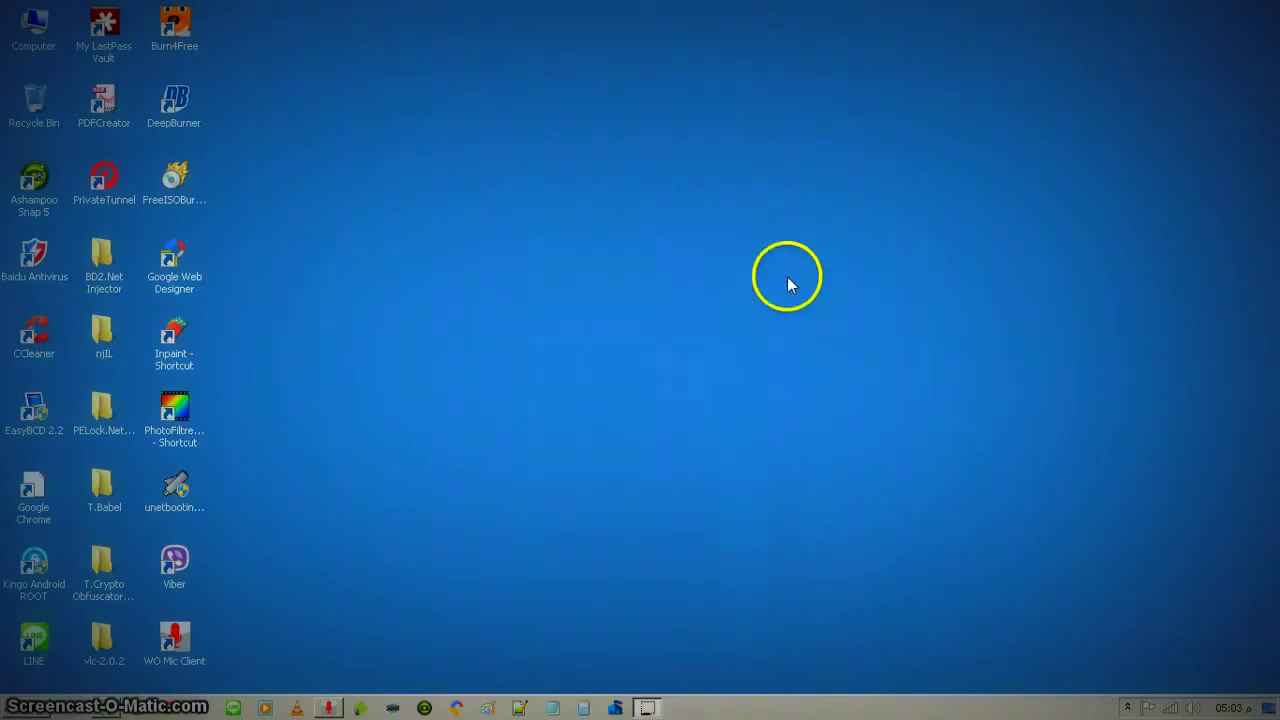
# View the computer's system properties, check the Windows activation section, and close the window
pyautogui.click(36, 28)
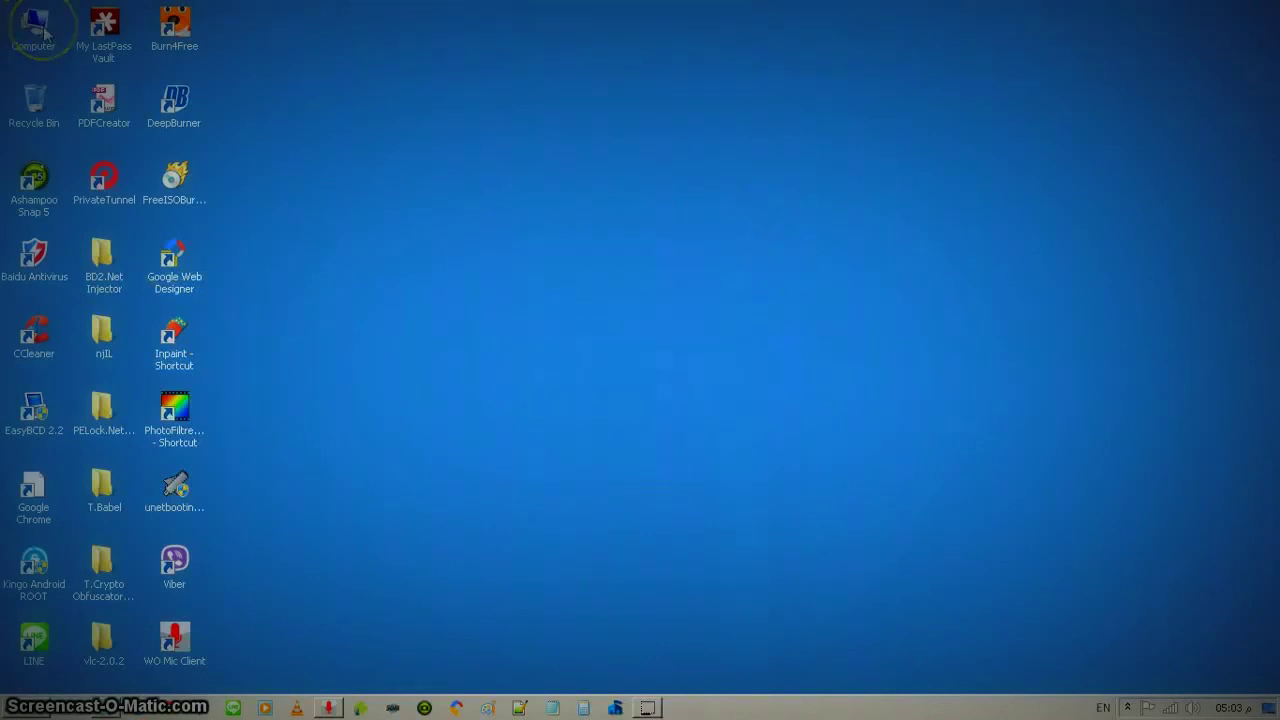
pyautogui.rightClick(44, 32)
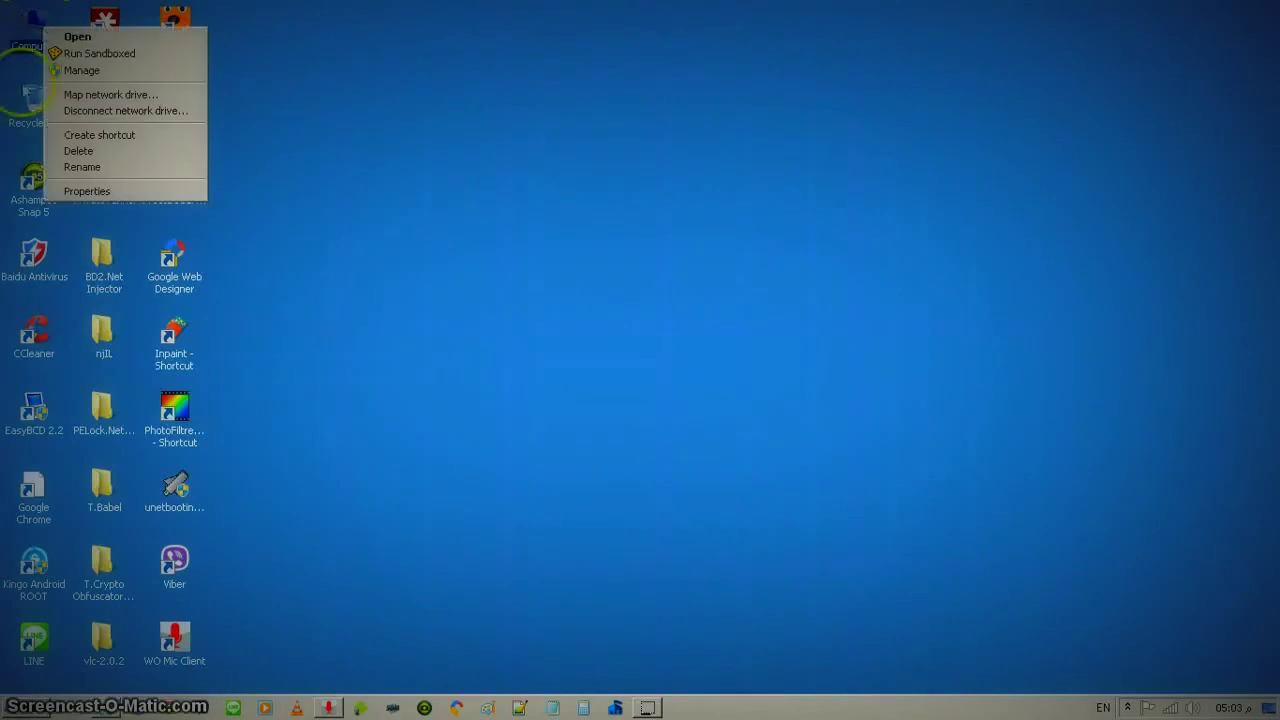
pyautogui.click(100, 191)
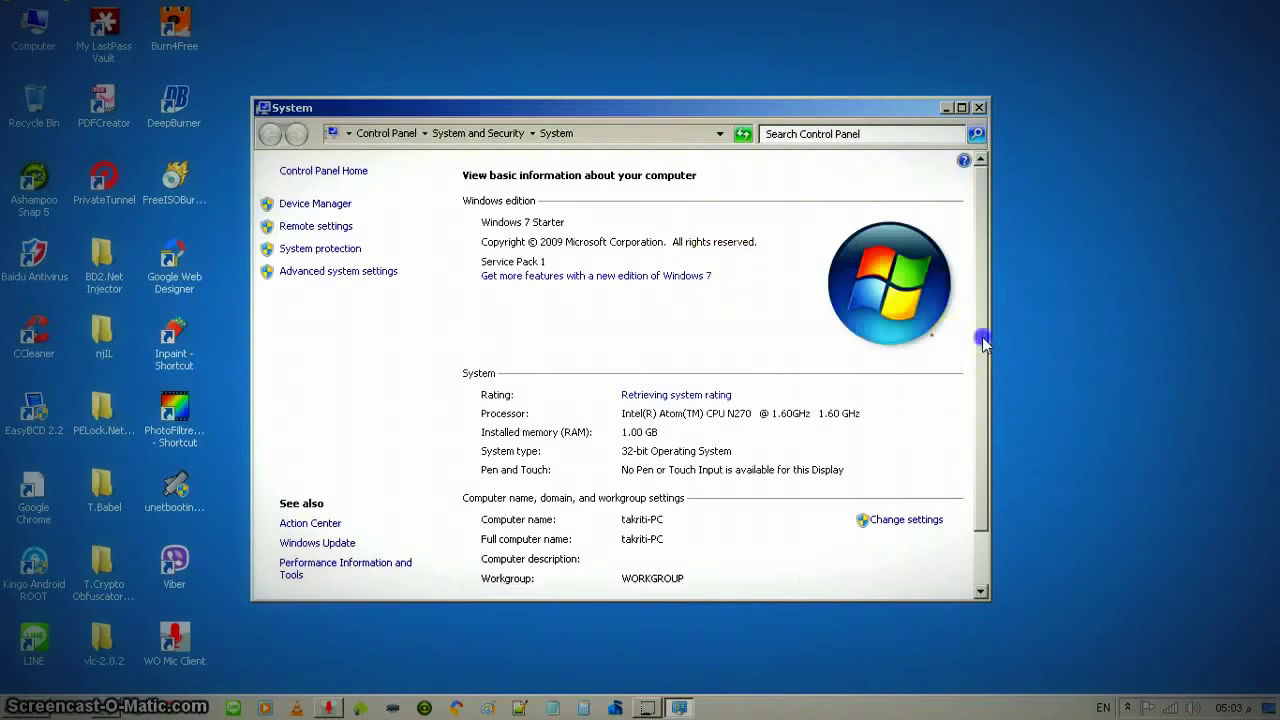
pyautogui.moveTo(983, 337); pyautogui.dragTo(1010, 455)
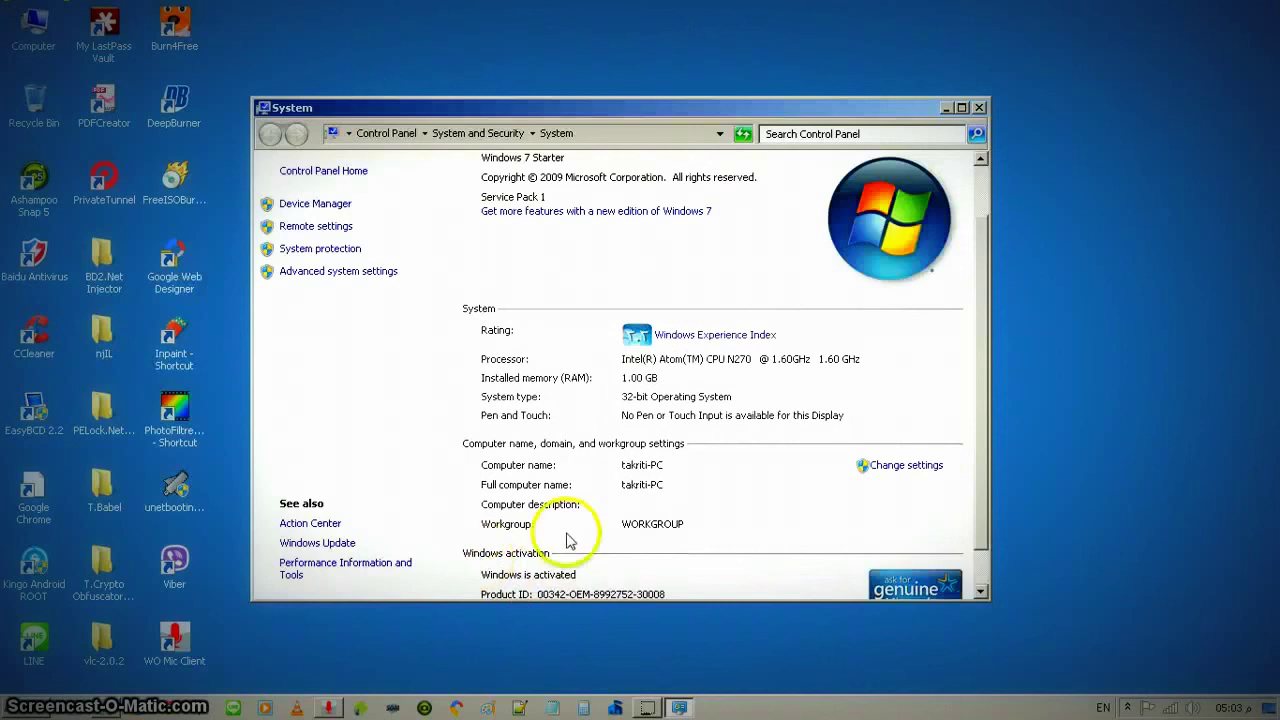
pyautogui.scroll(-1, 612, 535)
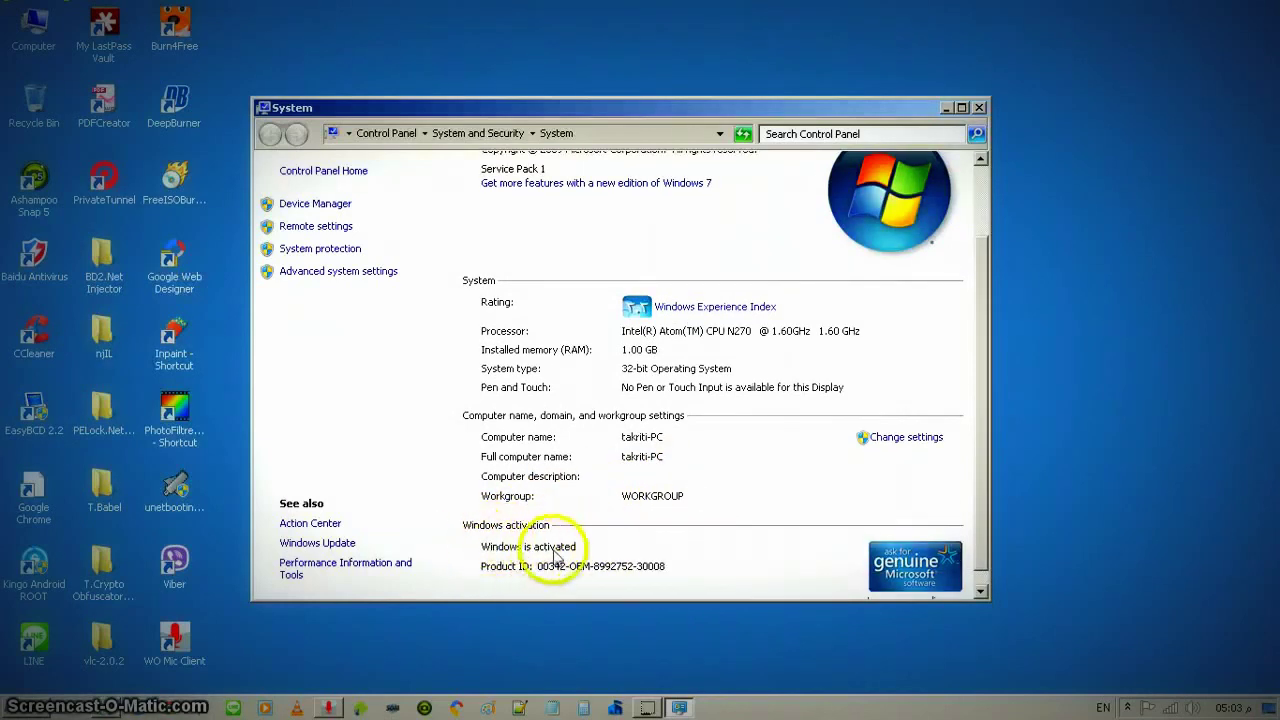
pyautogui.scroll(-1, 690, 540)
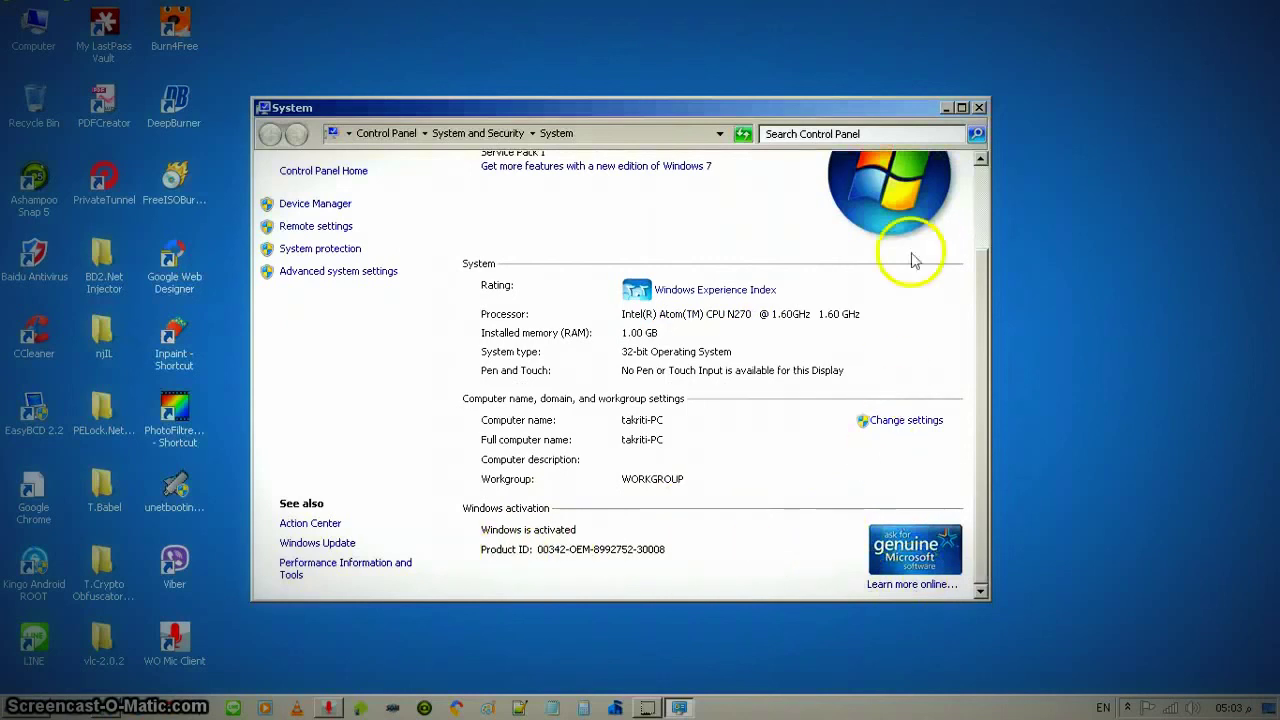
pyautogui.click(978, 108)
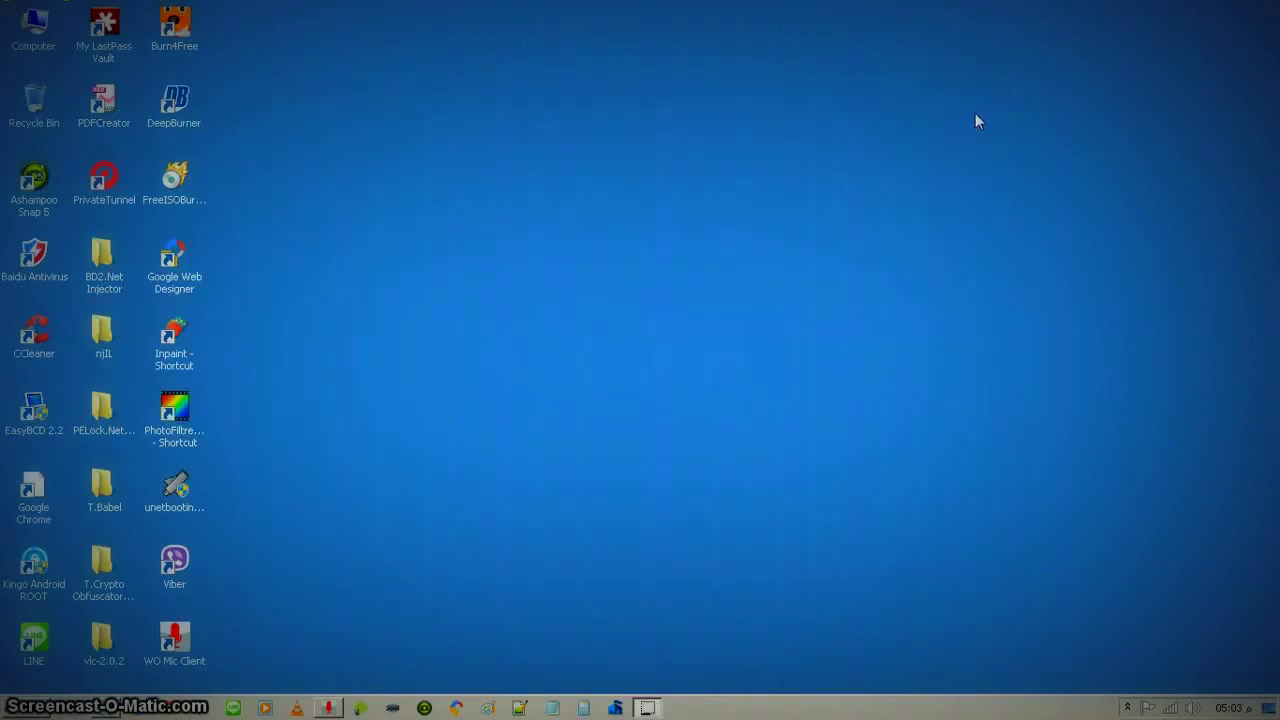